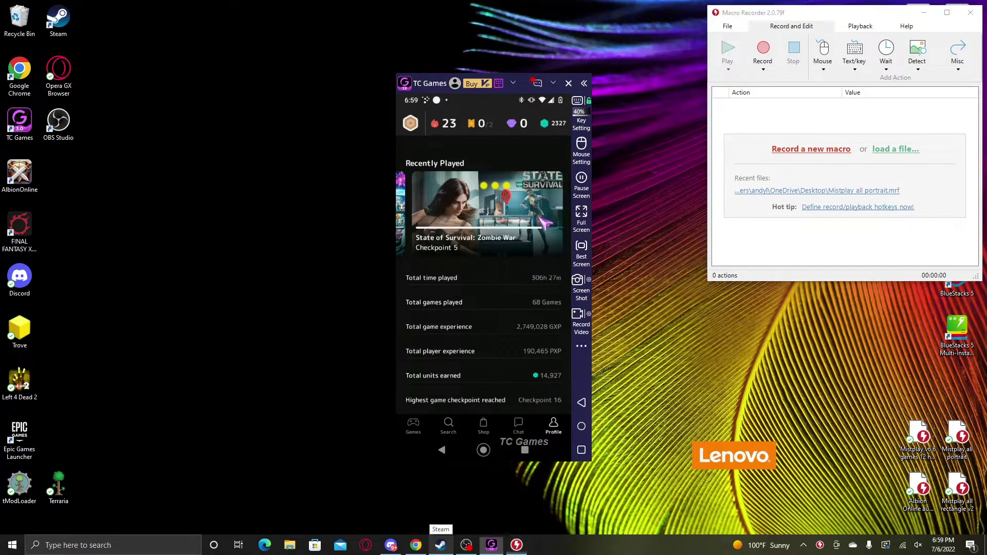
- Swipe away all recent apps on the mirrored phone and return to the Mistplay home screen
click(414, 425)
click(525, 449)
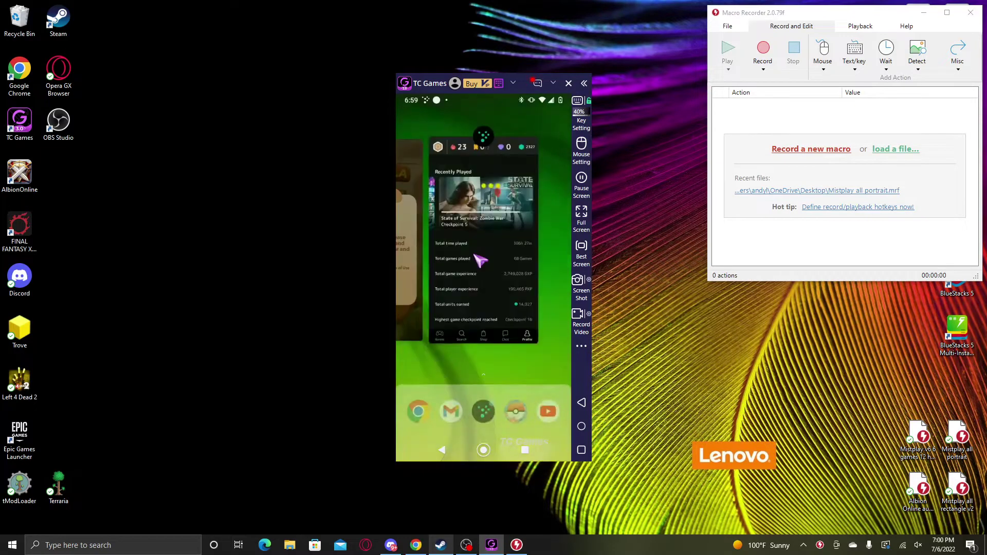
mouse_move(479, 260)
mouse_down()
mouse_move(465, 310)
mouse_move(494, 155)
mouse_up()
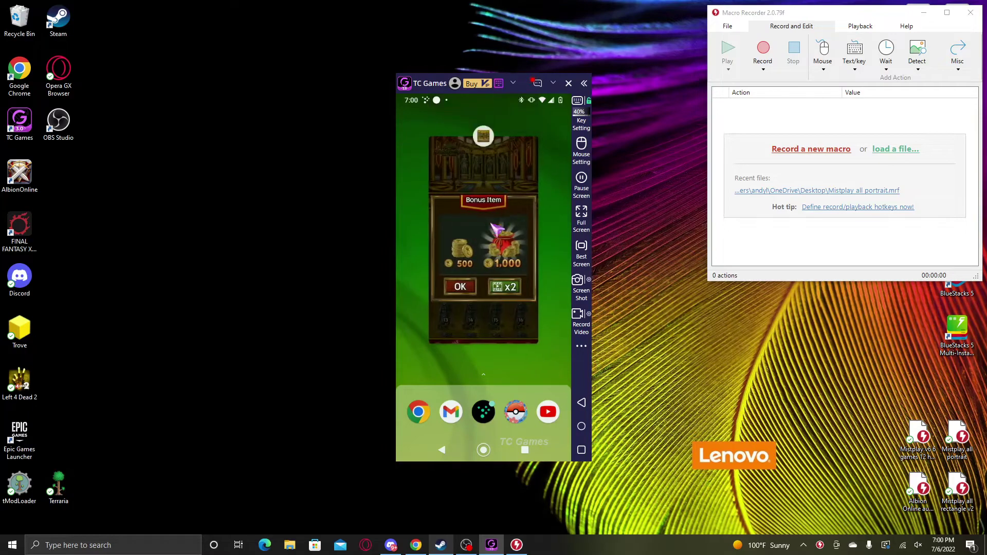
drag(493, 254, 494, 123)
drag(494, 254, 493, 124)
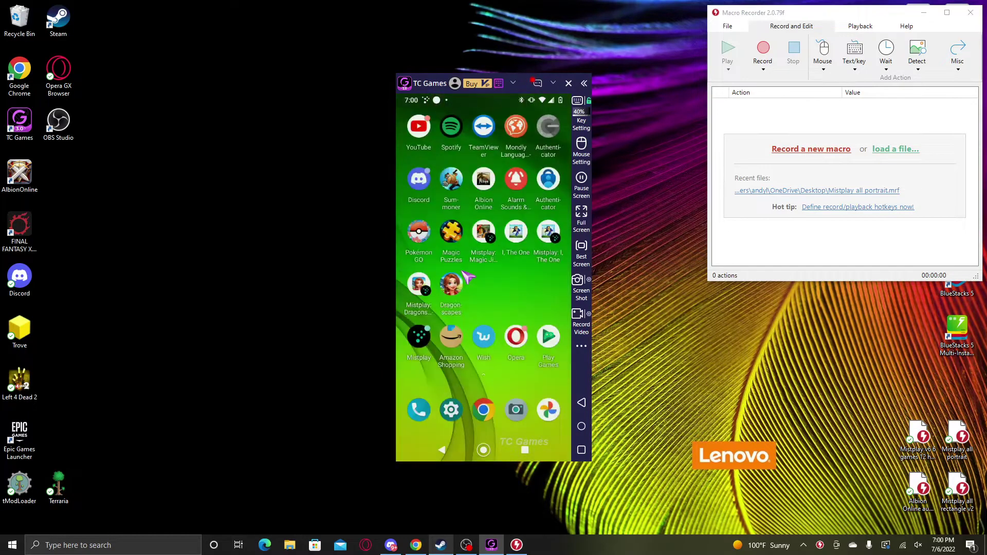
mouse_move(432, 254)
mouse_down()
mouse_move(555, 255)
mouse_move(416, 255)
mouse_up()
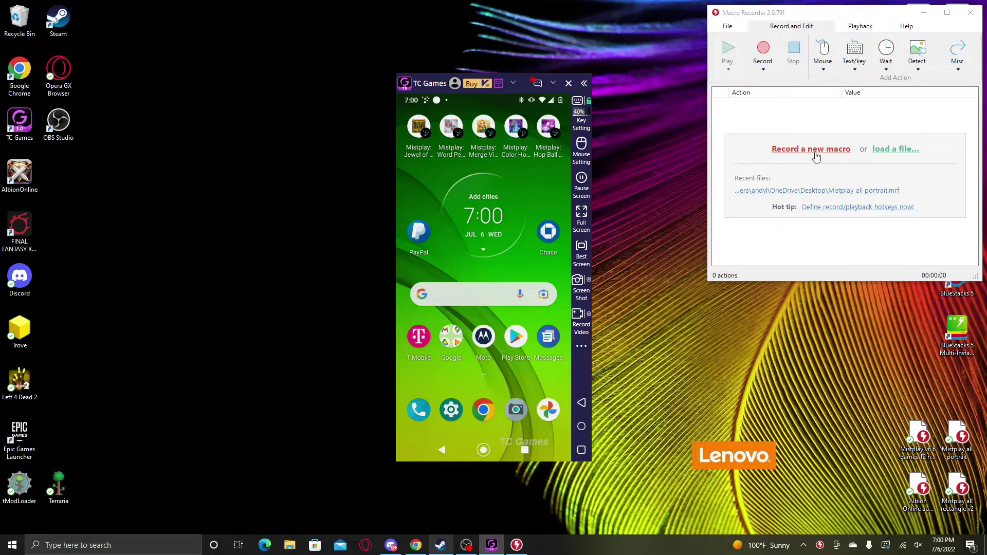
- Record a brief test macro, delete its recorded mouse move, and start a Mouse click action
click(816, 156)
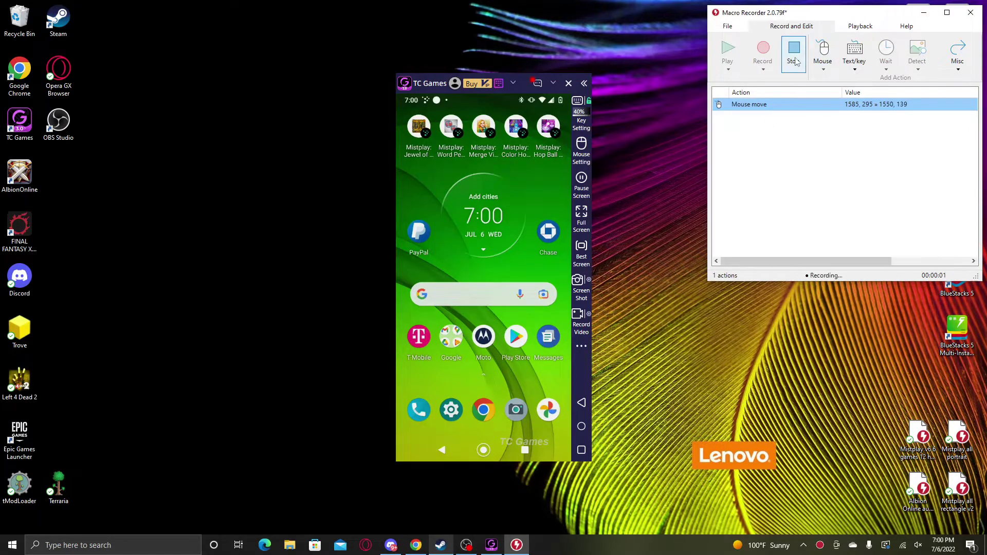
click(796, 62)
right_click(794, 129)
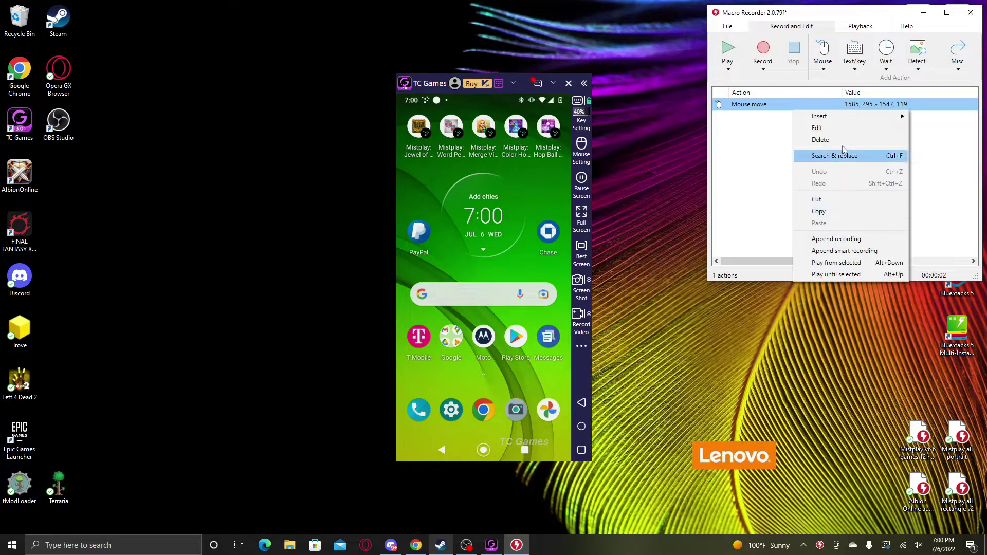
click(826, 136)
click(825, 168)
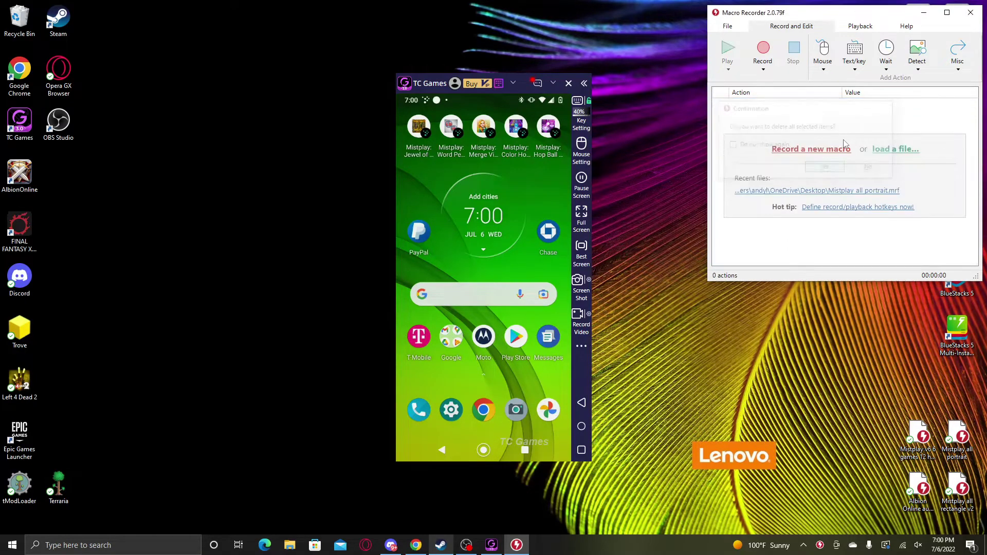
click(823, 55)
- Add a mouse click at 813, 243 on the game, followed by a 10000 ms wait
click(422, 135)
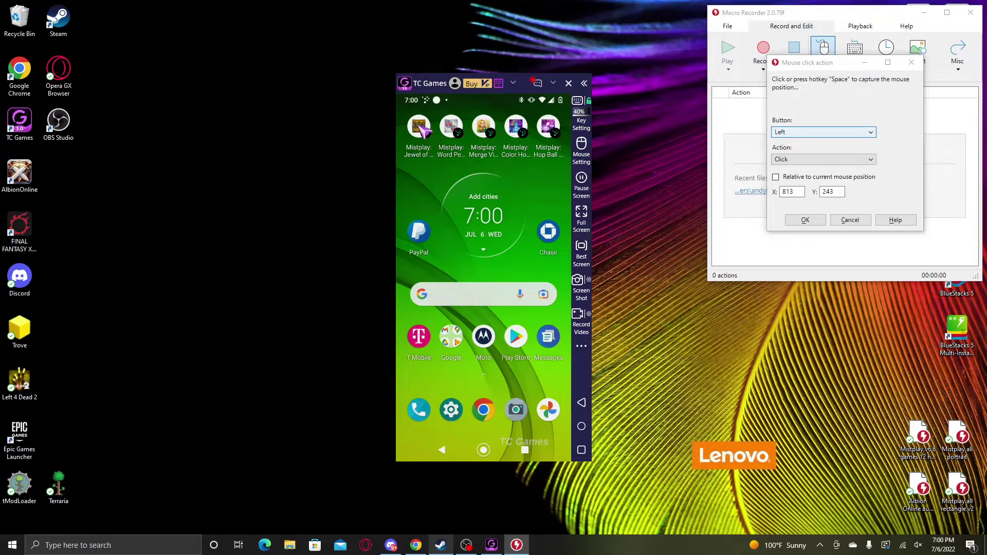
click(804, 220)
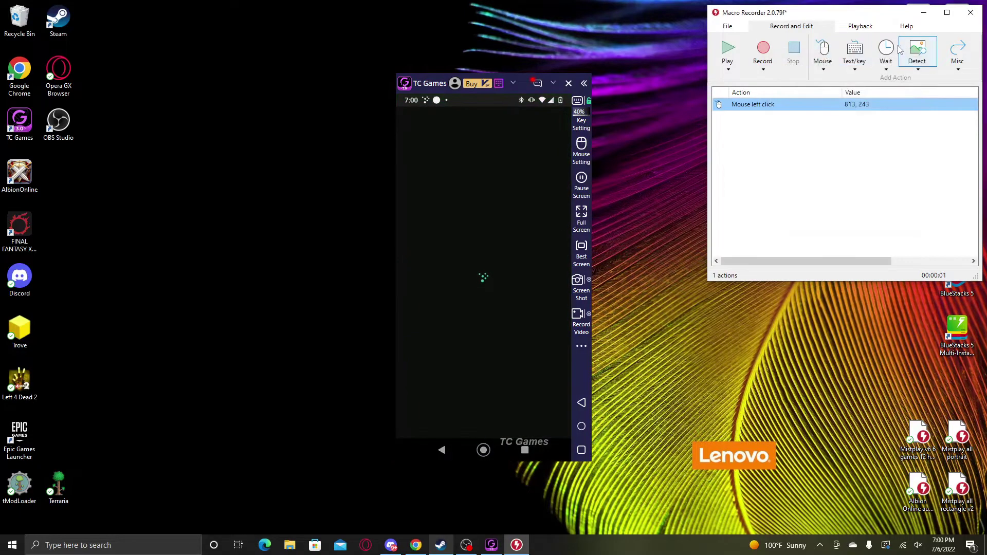
click(917, 52)
click(938, 7)
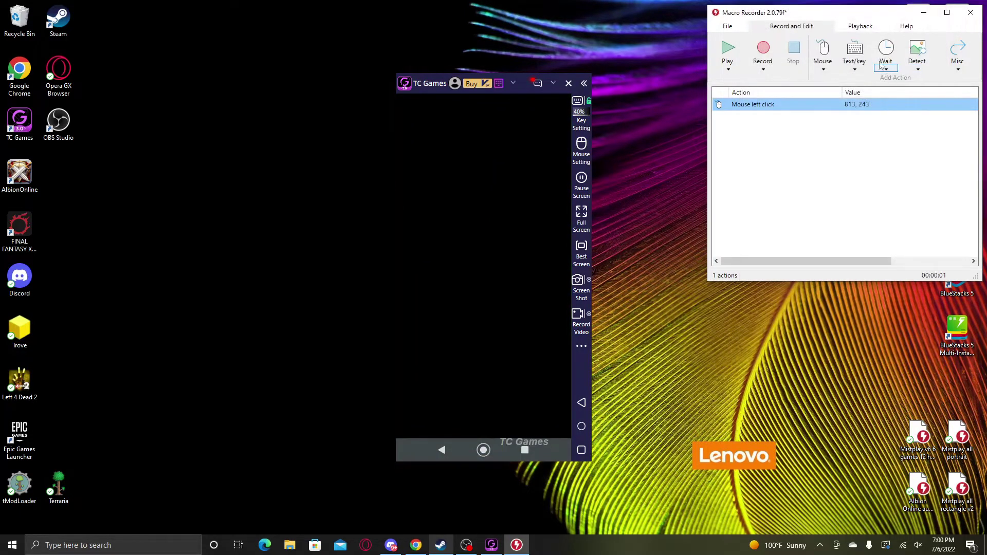
click(885, 54)
text(10000)
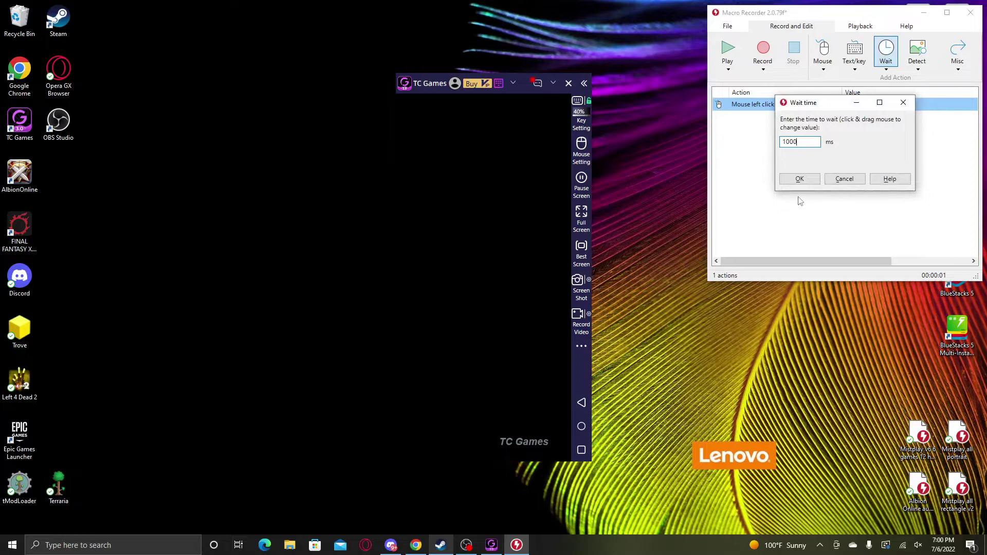
click(799, 179)
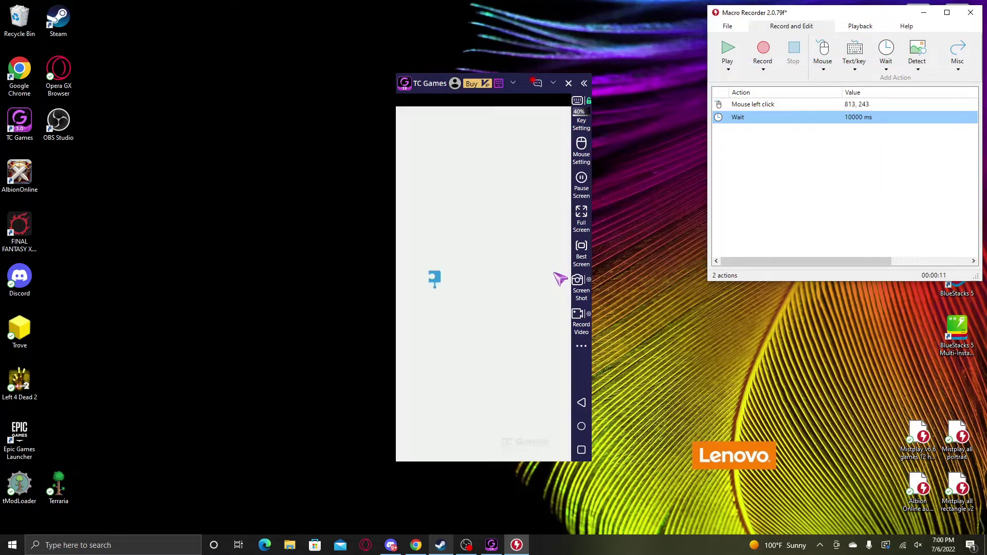
- Add a second mouse click at 813, 232, followed by a 30000 ms wait
click(823, 52)
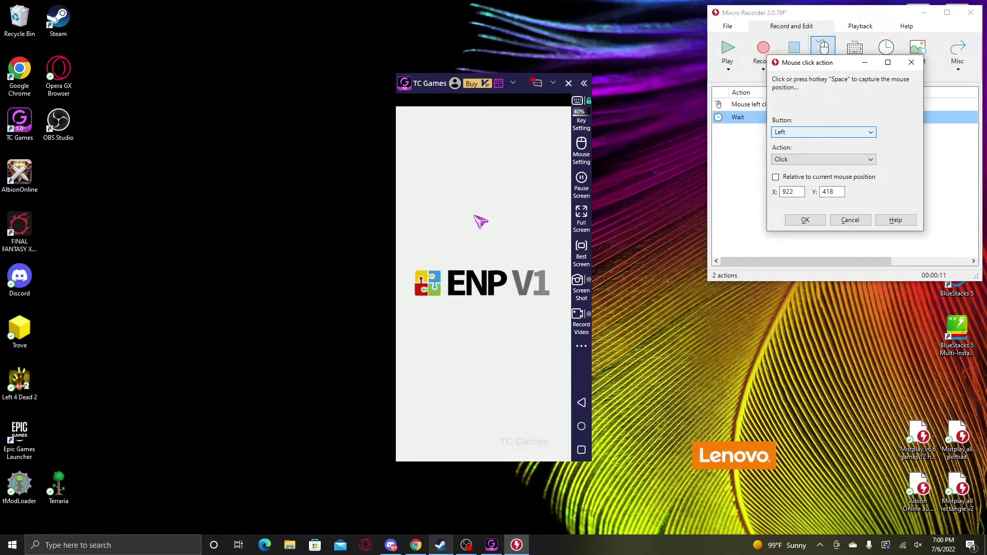
click(423, 126)
click(805, 220)
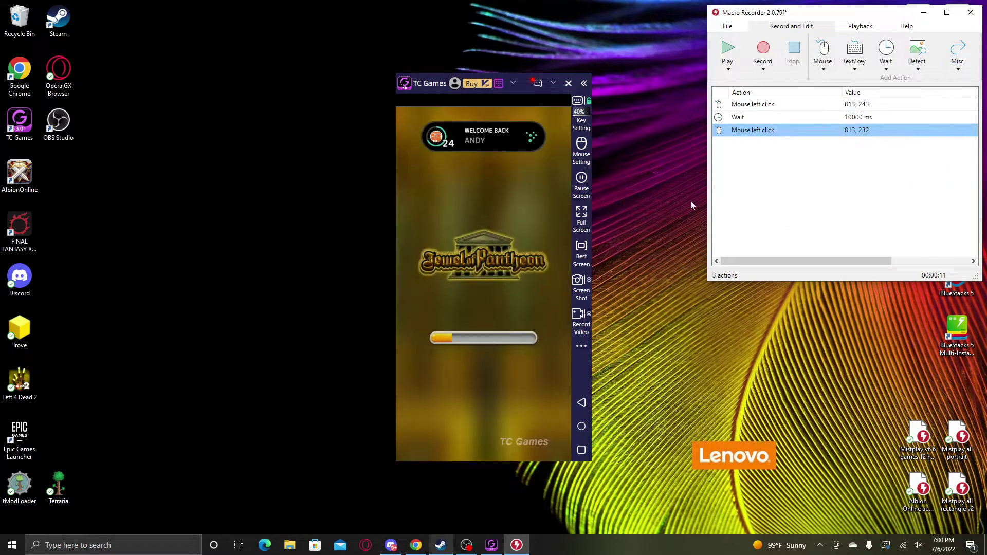
click(885, 52)
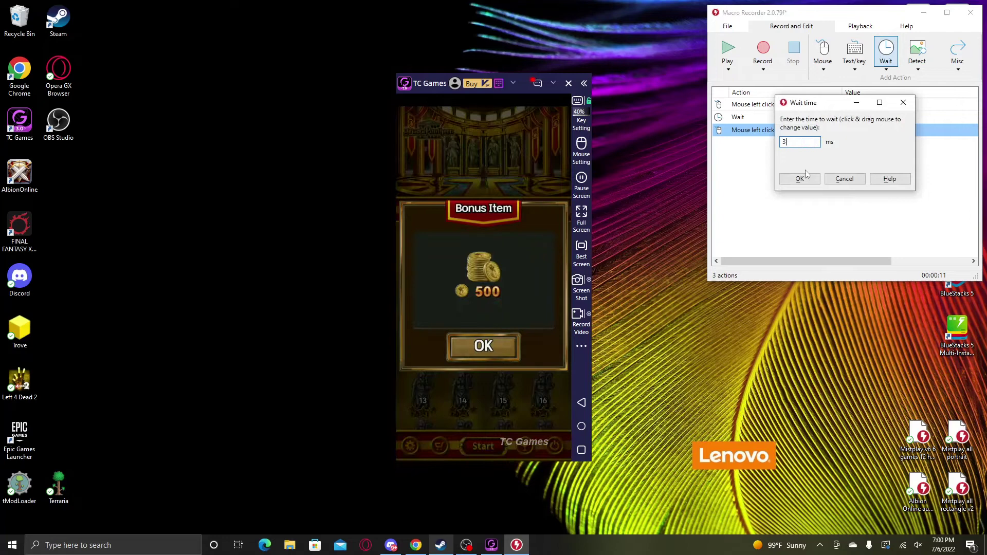
text(30000)
click(800, 179)
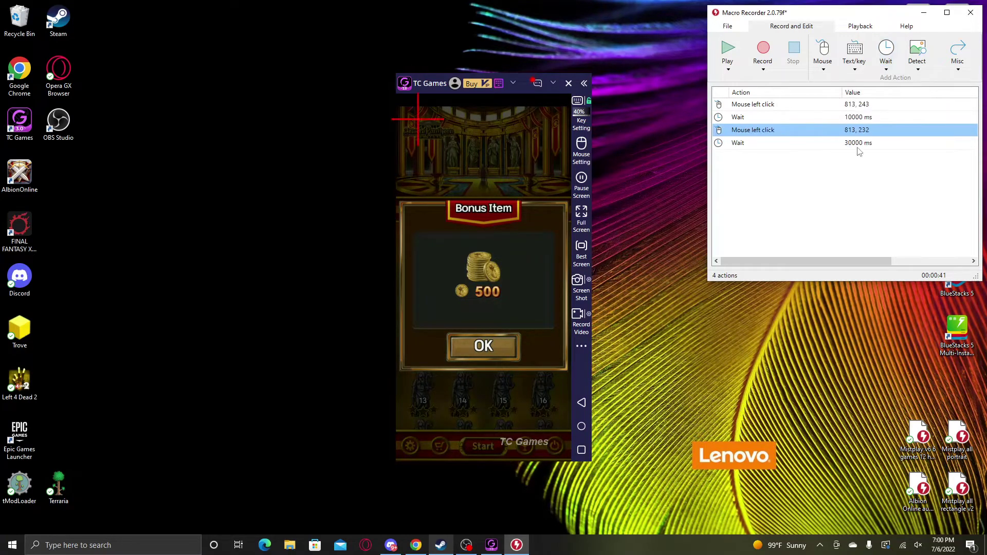
- Paste the final click and 30-second wait pair over and over to multiply the macro
shift+click(859, 144)
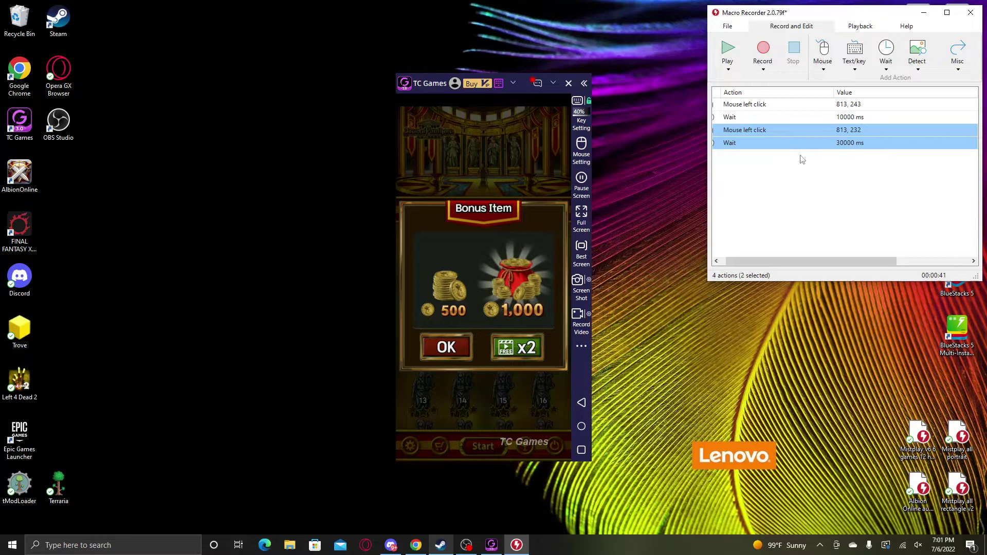
key(ctrl+v)
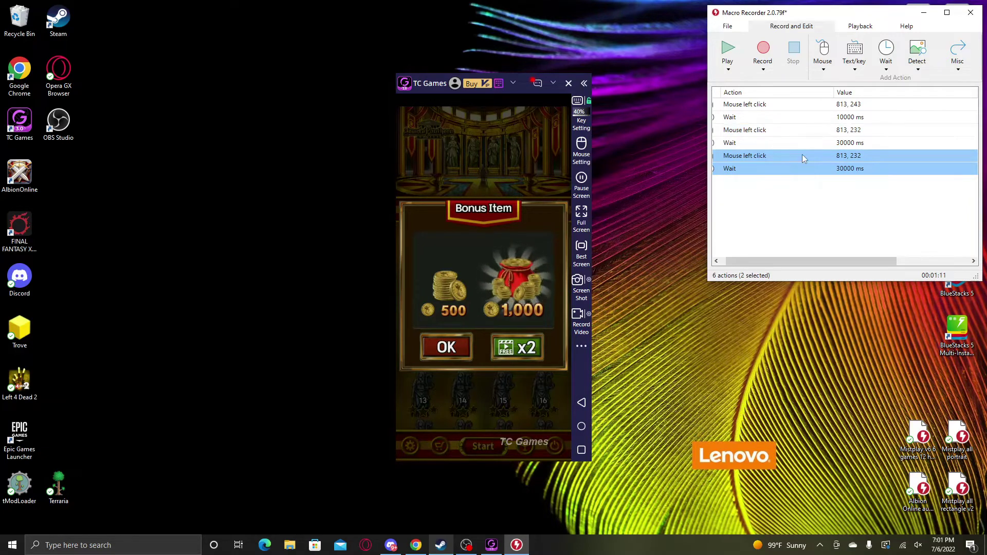
key(ctrl+v)
key(ctrl+v)
key(ctrl+v)
key(ctrl+v)
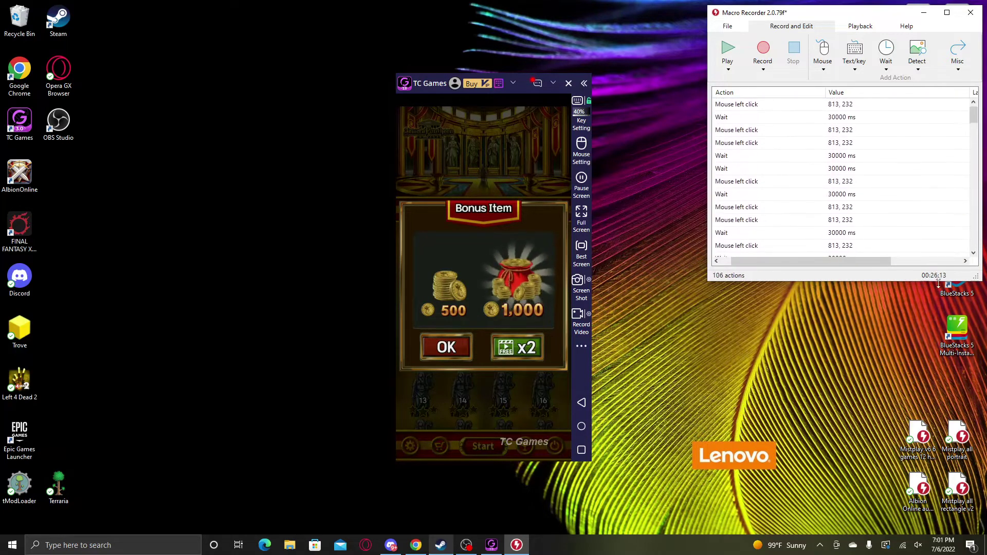
key(ctrl+v)
key(ctrl+v)
key(ctrl+v)
key(ctrl+v)
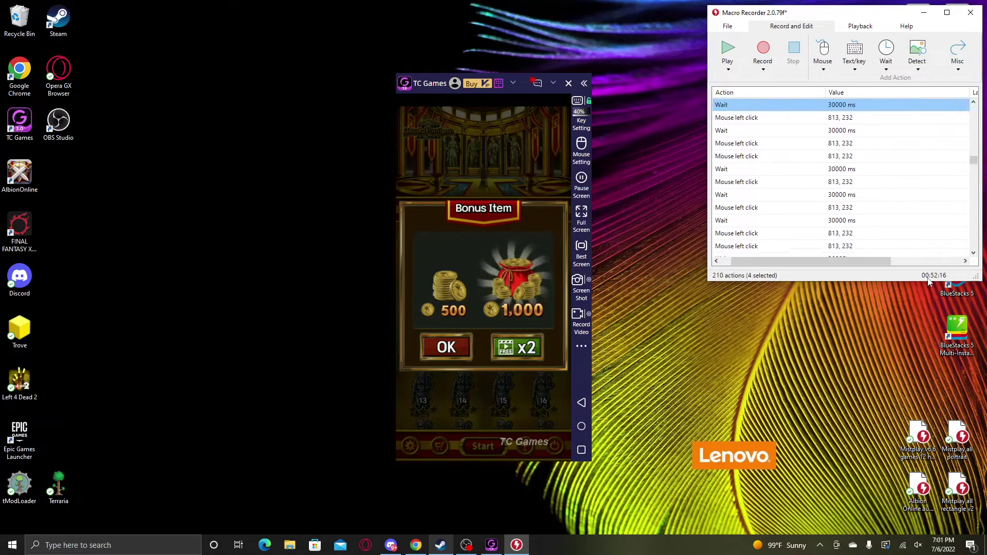
key(ctrl+v)
key(ctrl+v)
key(ctrl+v)
key(ctrl+v)
key(ctrl+v)
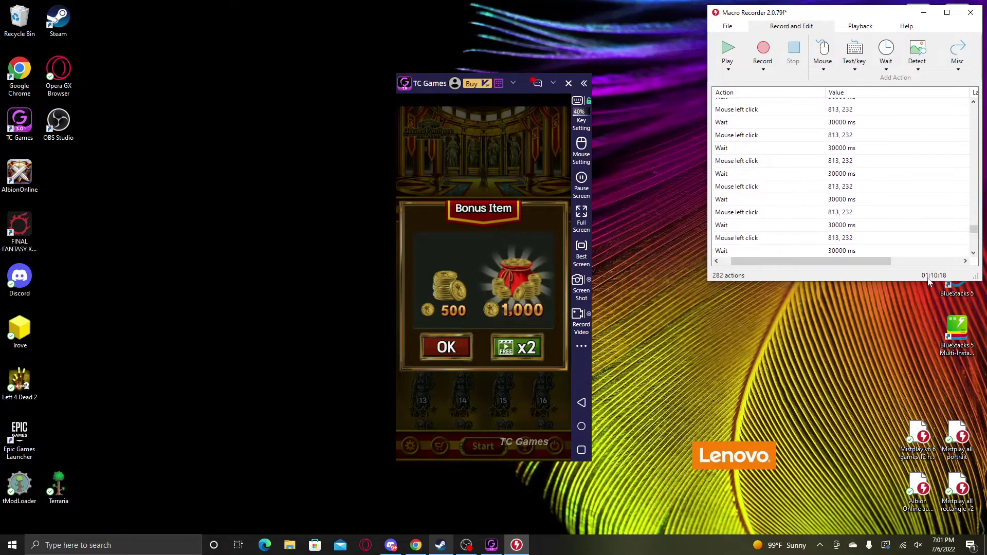
key(ctrl+v)
key(ctrl+v)
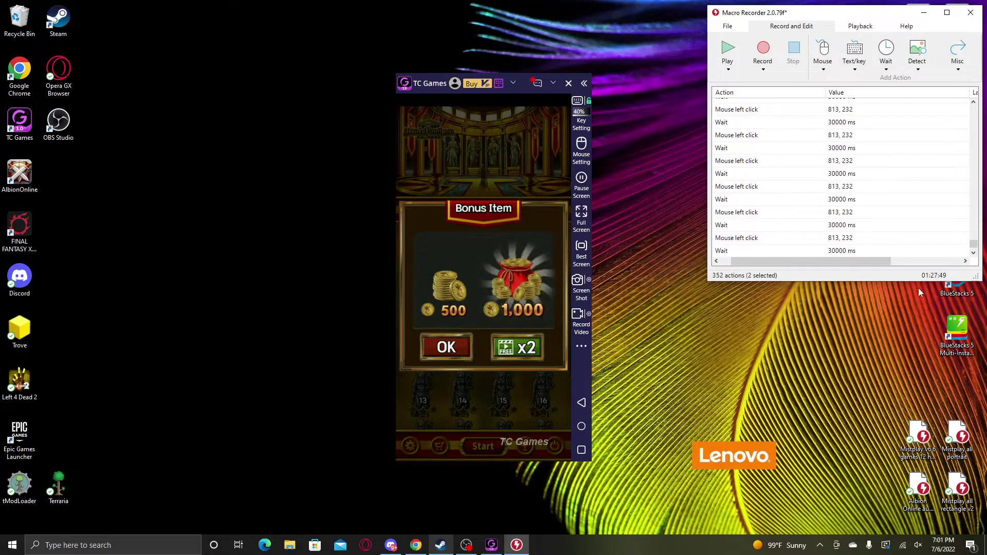
key(ctrl+v)
key(ctrl+v)
key(ctrl+v)
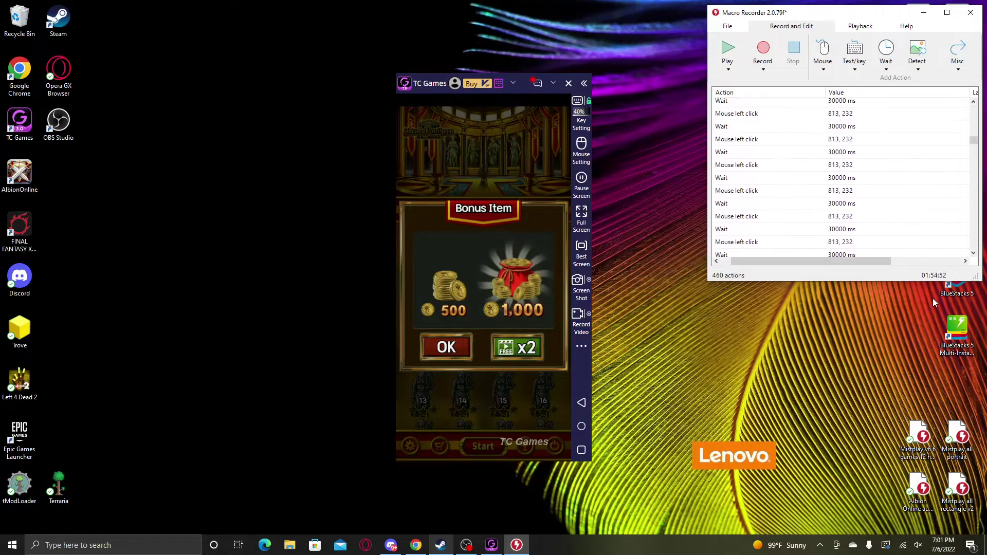
key(ctrl+v)
key(ctrl+v)
key(ctrl+v)
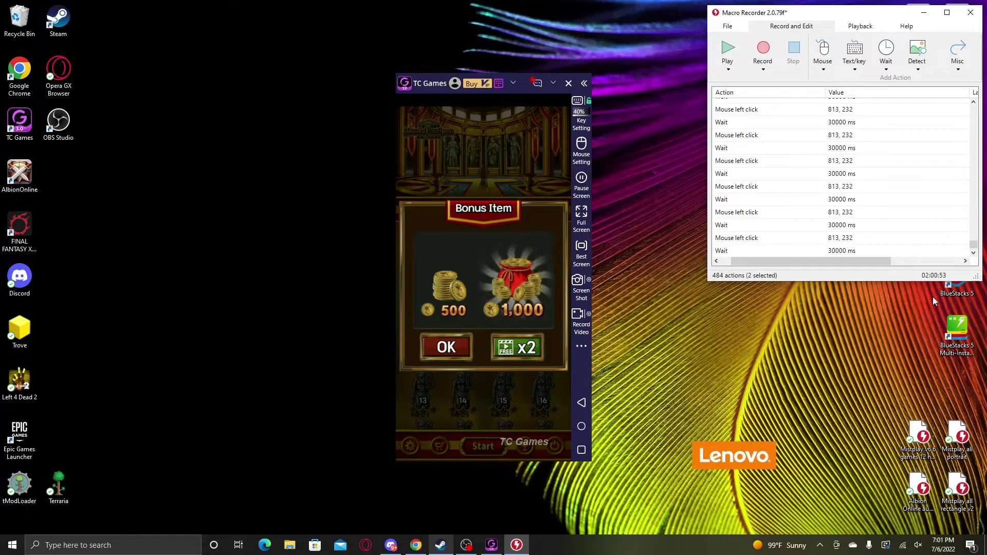
- Delete the final click-and-wait pair from the macro
click(844, 251)
shift+click(844, 238)
right_click(841, 243)
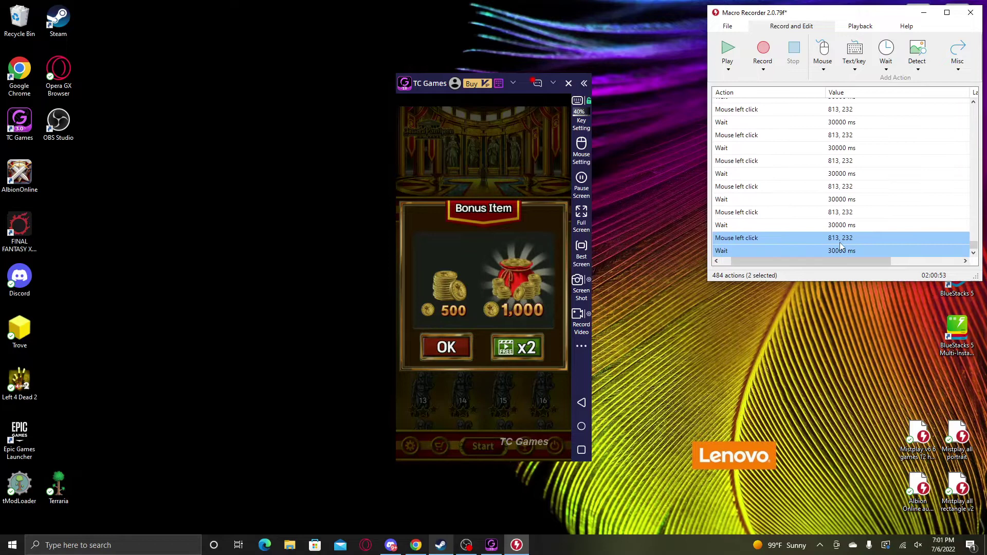
click(867, 248)
click(826, 169)
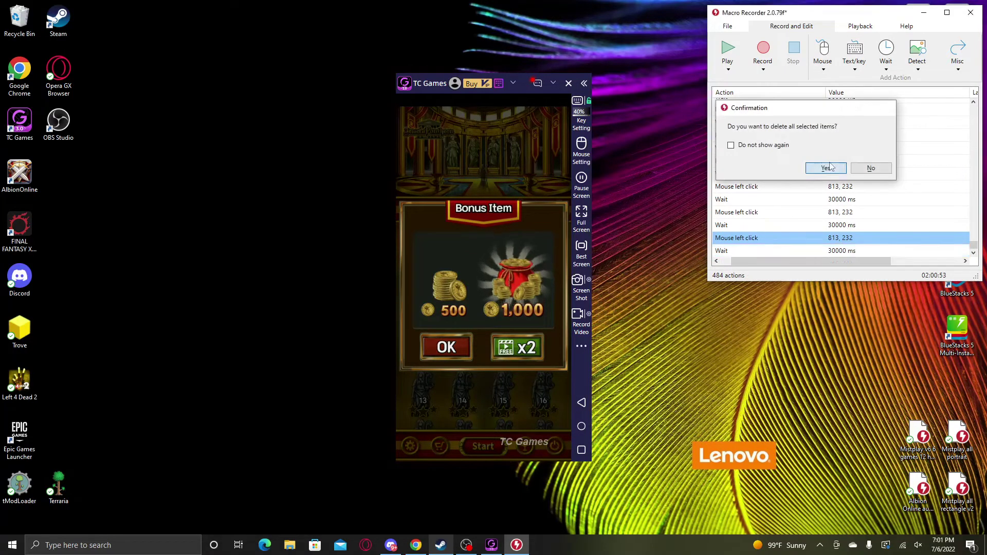
- Select the last Wait row and begin a new Mouse click action after it
click(841, 238)
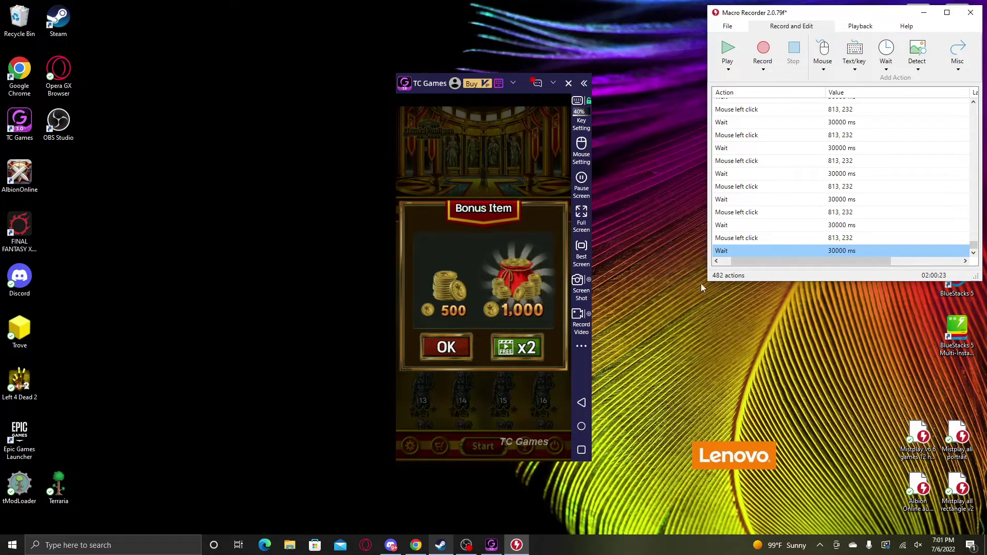
click(805, 238)
click(807, 251)
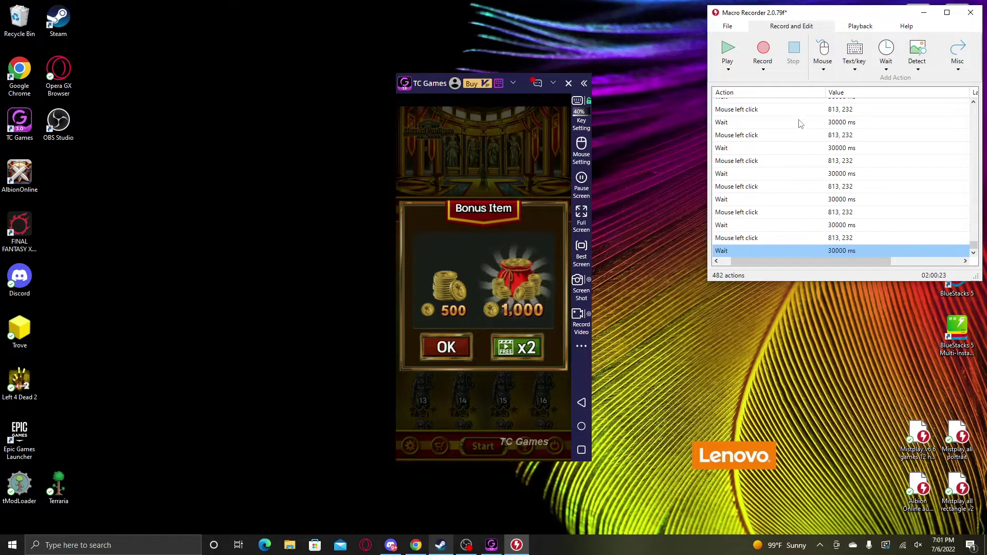
click(824, 52)
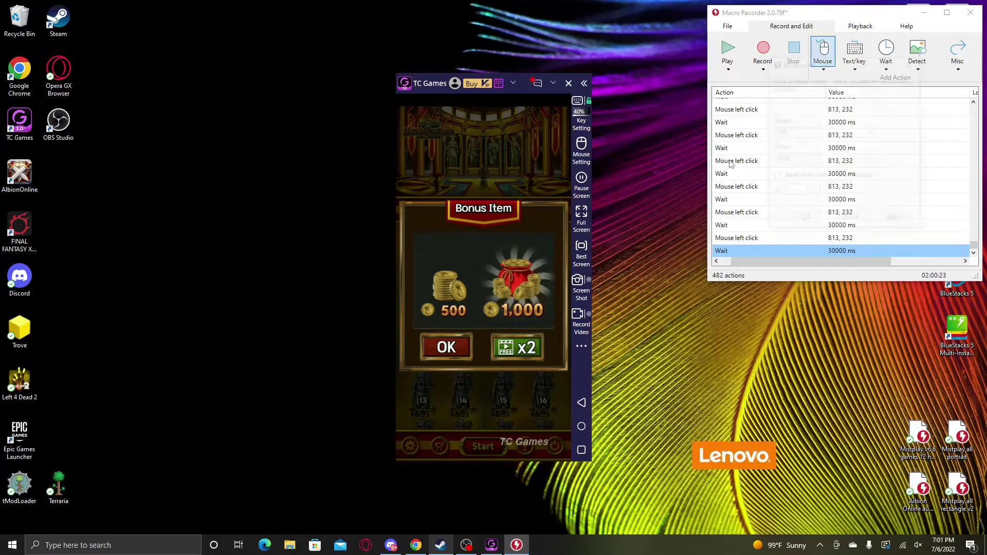
- Add a click at 1129, 829 on the home button, followed by a 10000 ms wait
click(582, 429)
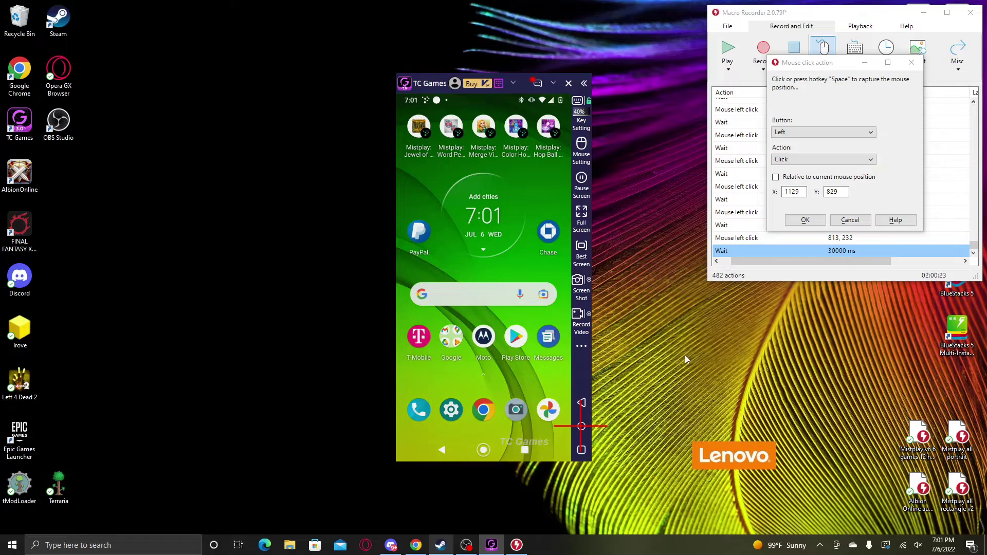
click(805, 221)
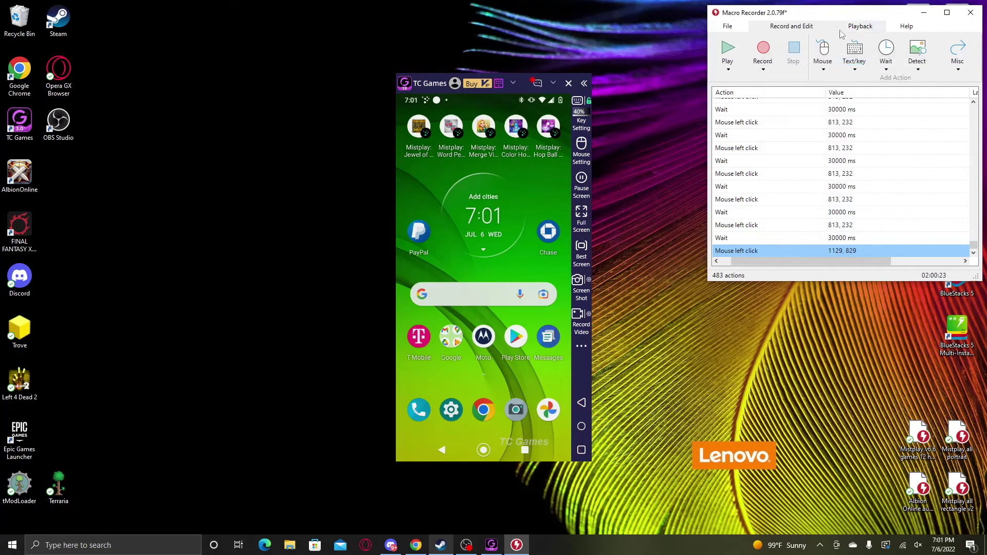
click(885, 52)
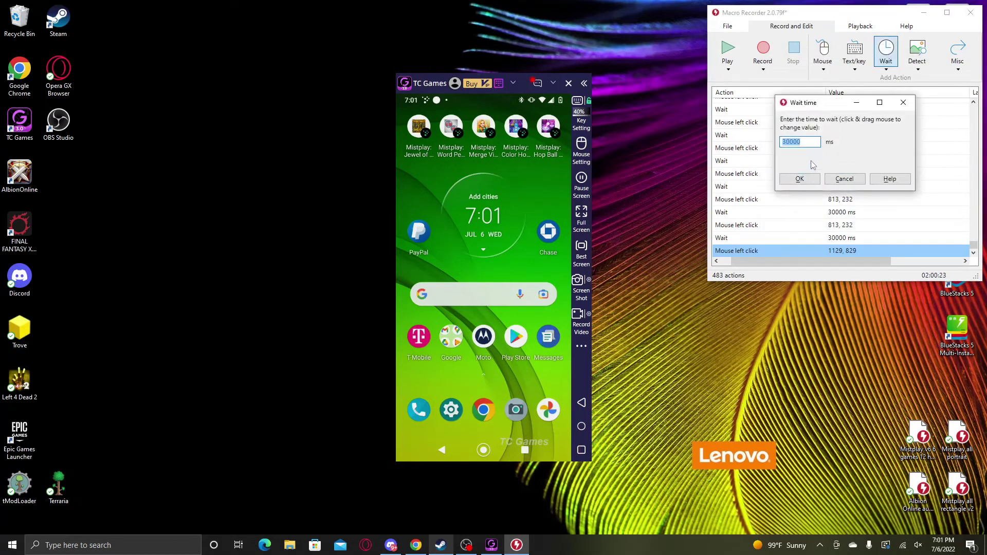
text(100)
key(Return)
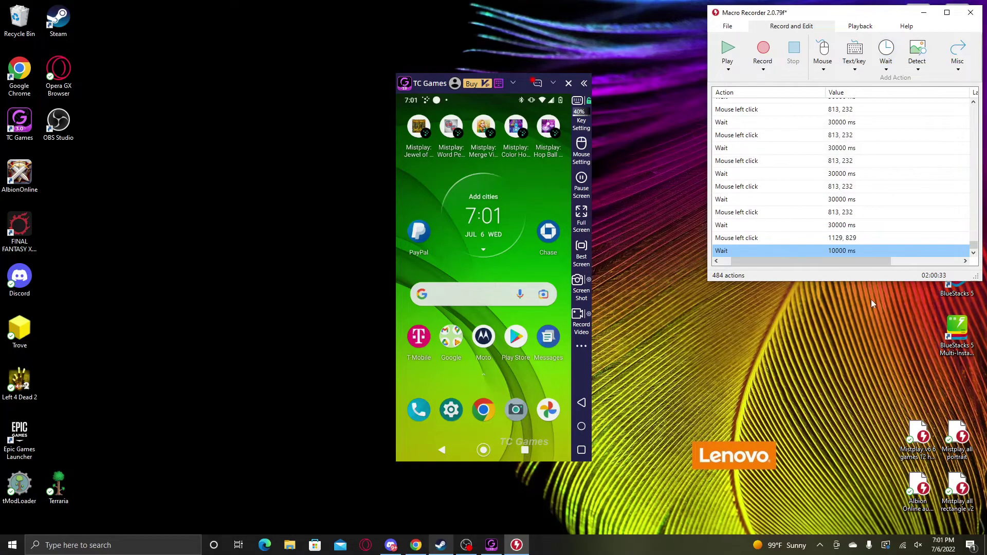
- Duplicate that click-and-wait pair, then add a final click at 879, 245
key(shift+Up)
key(ctrl+c)
key(ctrl+v)
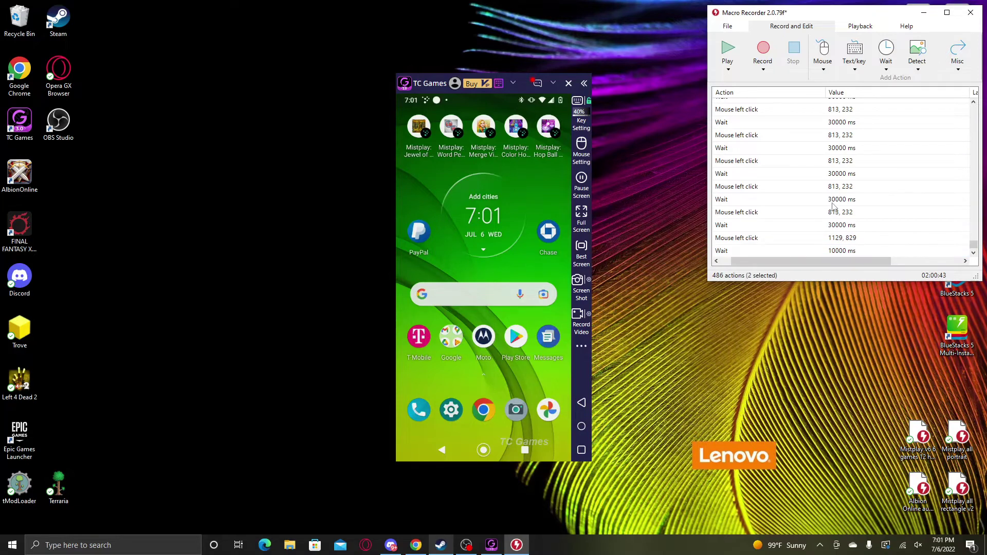
scroll(825, 214, down, 1)
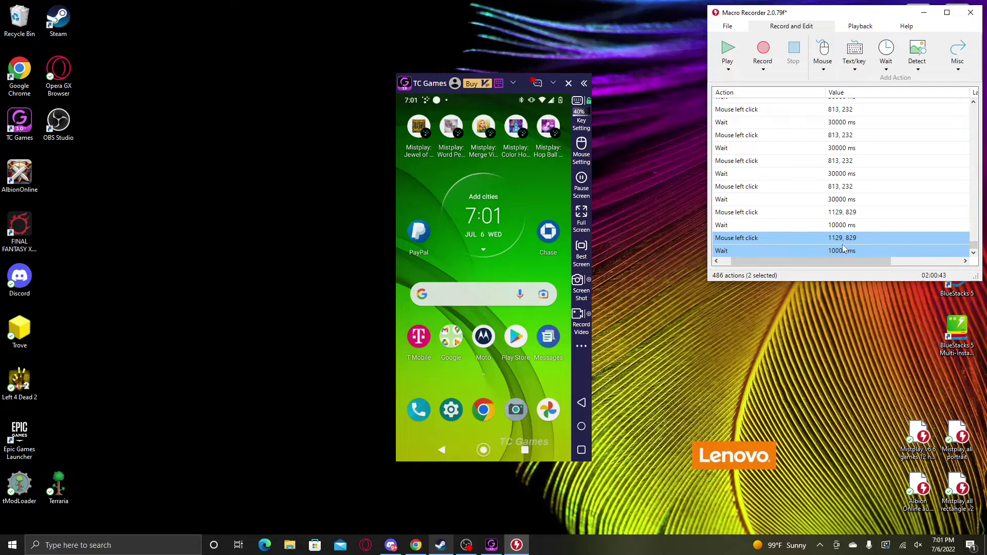
click(823, 53)
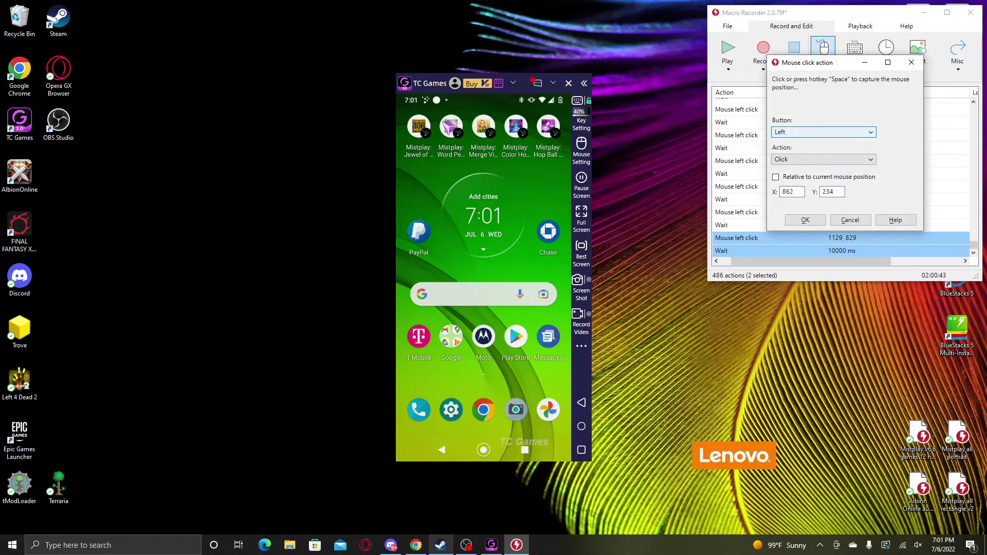
click(452, 127)
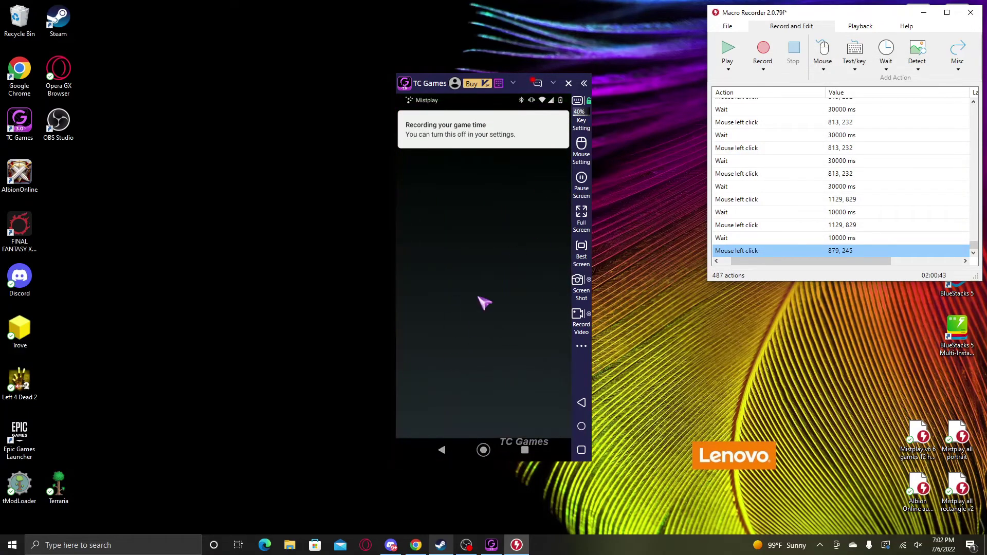
- Close Macro Recorder via the save prompt and open the 'Mistplay all portrait' macro file
click(971, 13)
click(899, 172)
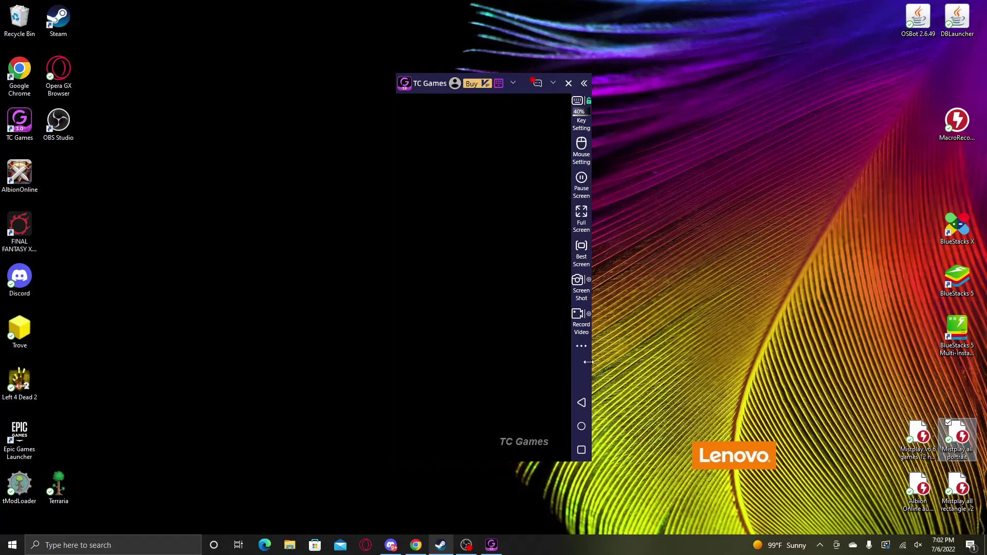
double_click(956, 436)
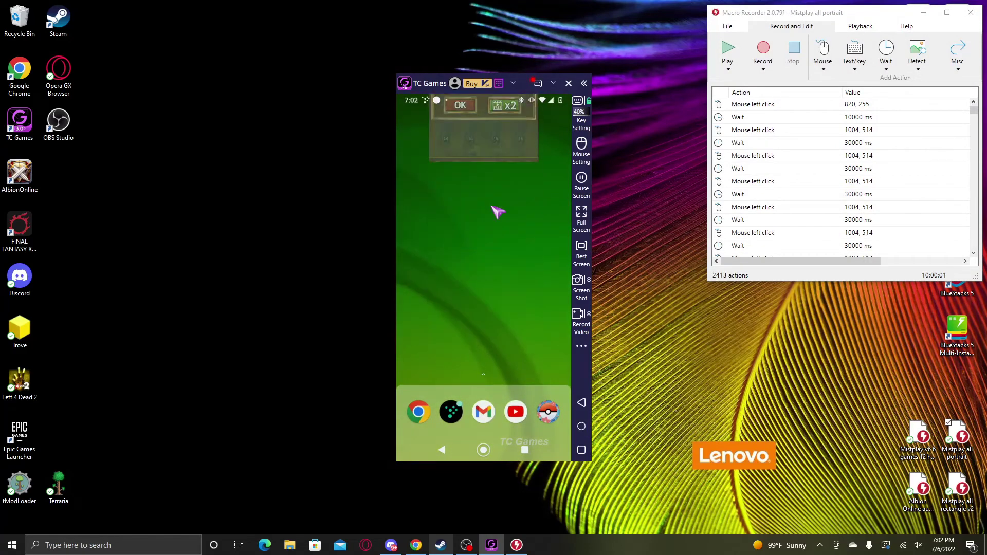
double_click(922, 107)
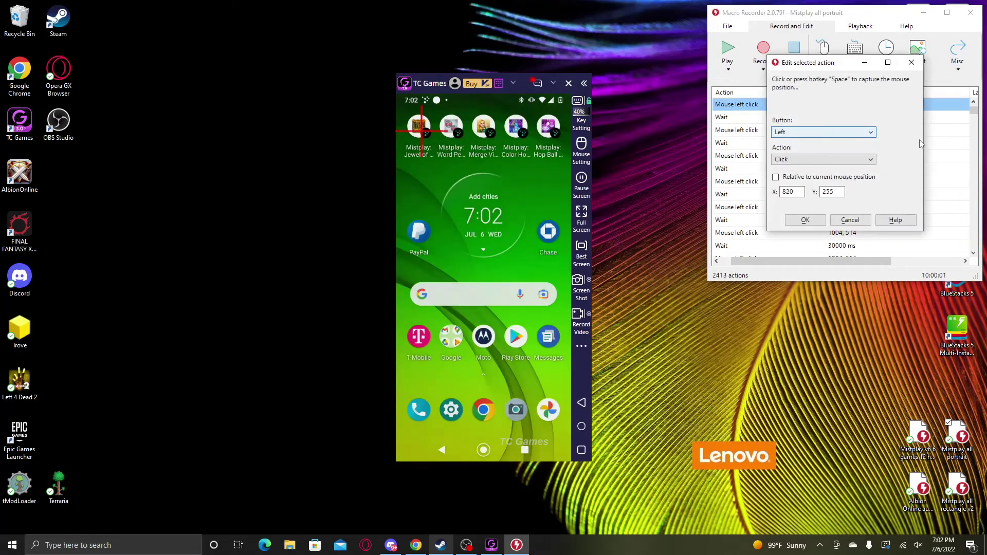
click(850, 220)
mouse_move(974, 104)
mouse_down()
mouse_move(974, 224)
mouse_move(947, 264)
mouse_up()
click(909, 224)
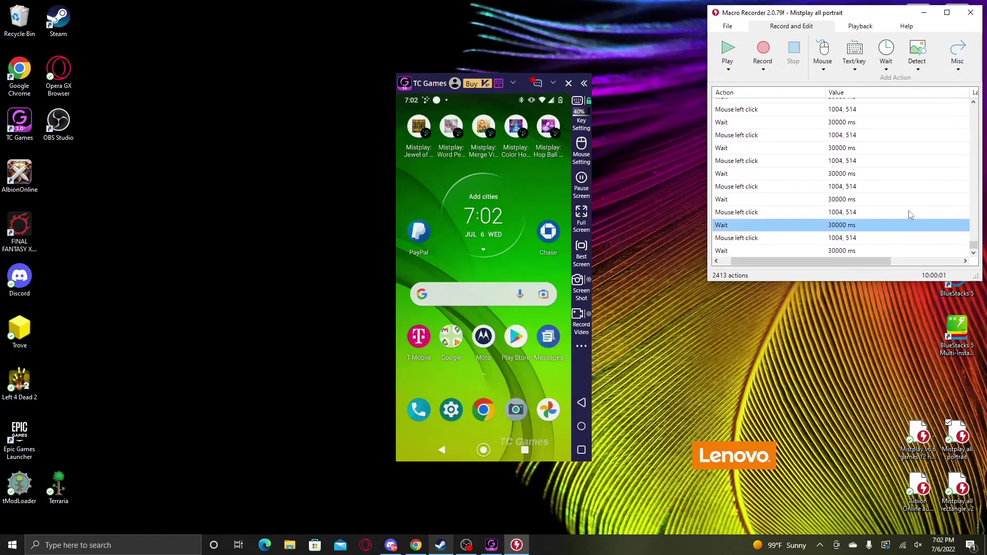
mouse_move(973, 245)
mouse_down()
mouse_move(974, 108)
mouse_move(974, 159)
mouse_up()
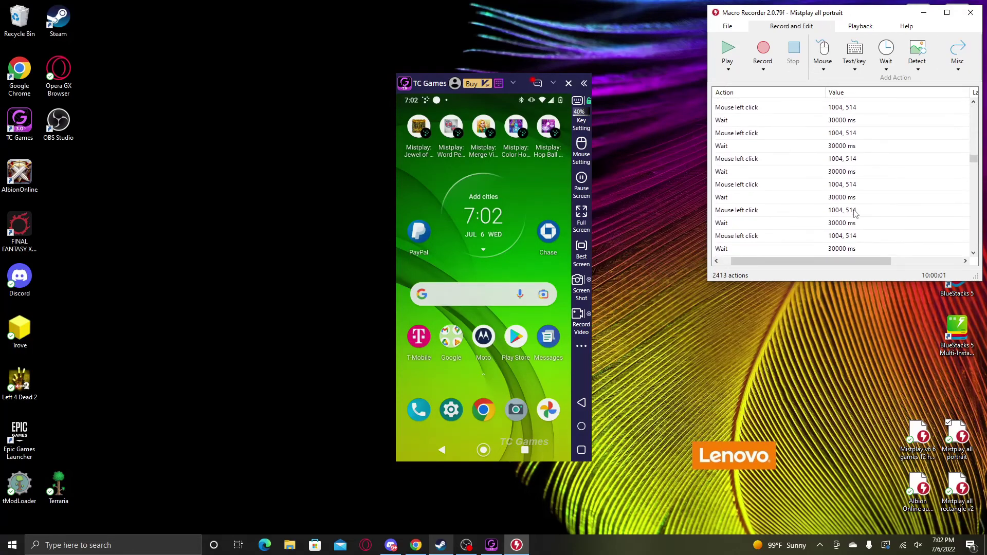
click(855, 211)
key(Home)
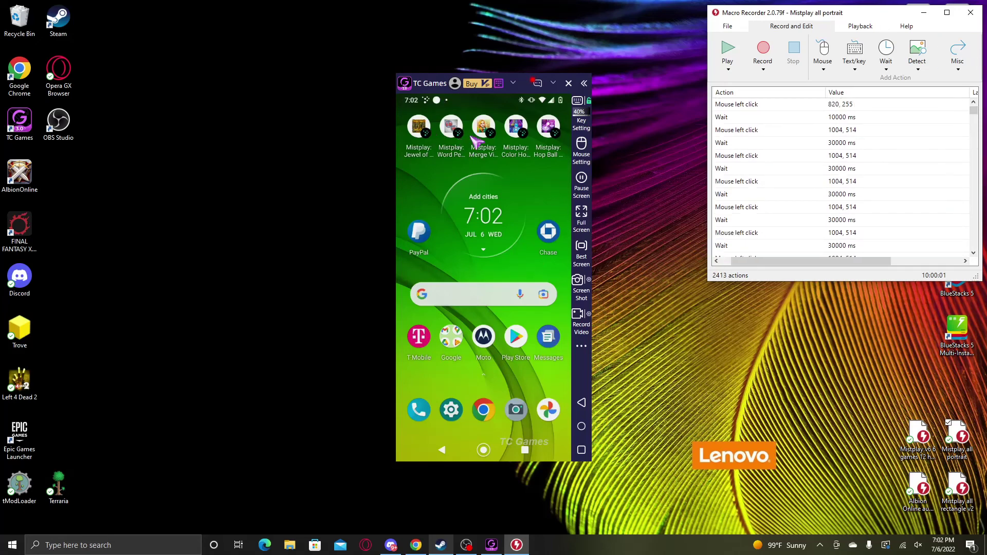
click(799, 155)
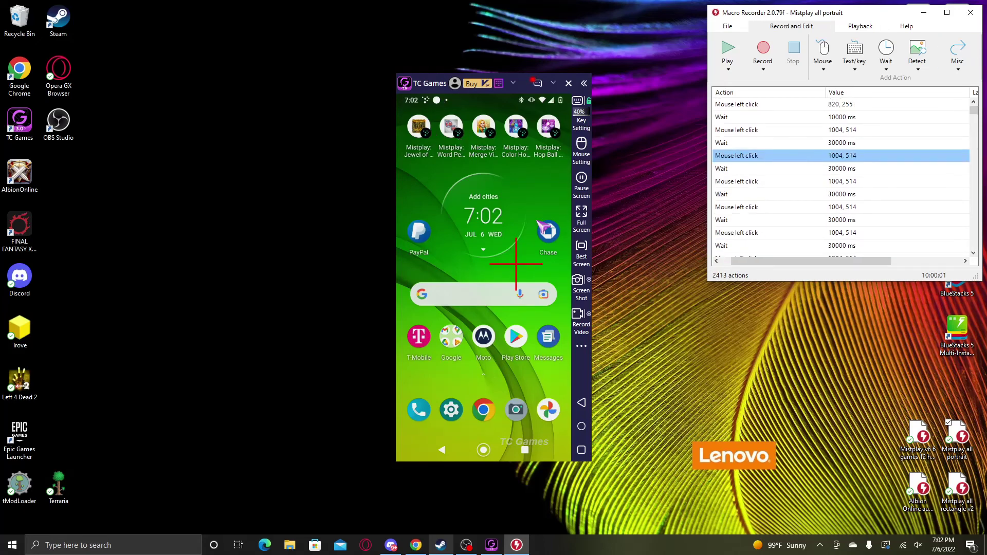